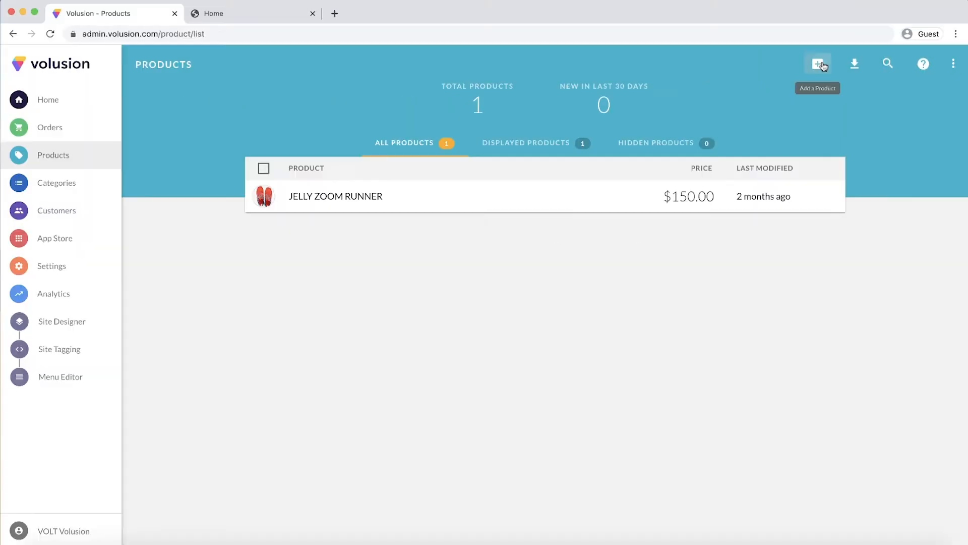
- Start a new product and name it TERRAN RUNNER
click(741, 69)
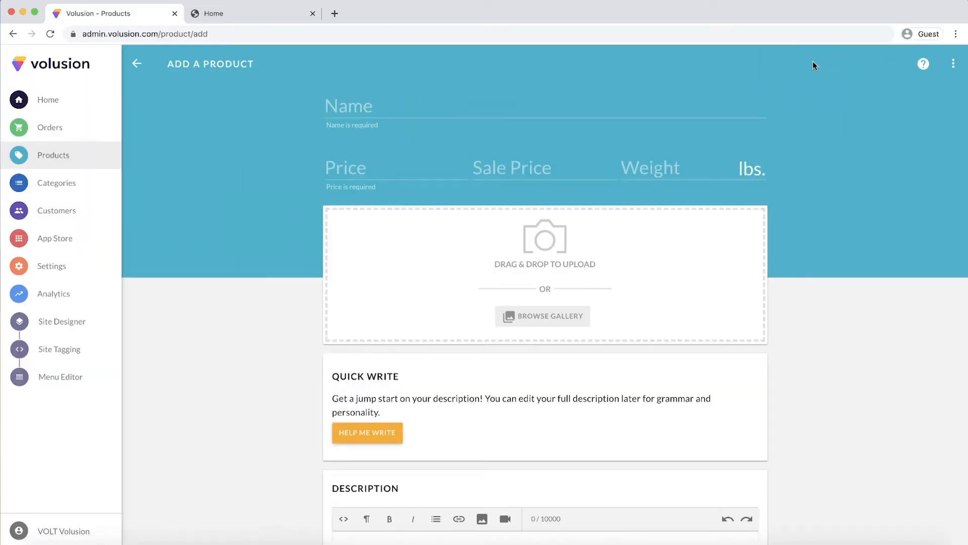
click(415, 108)
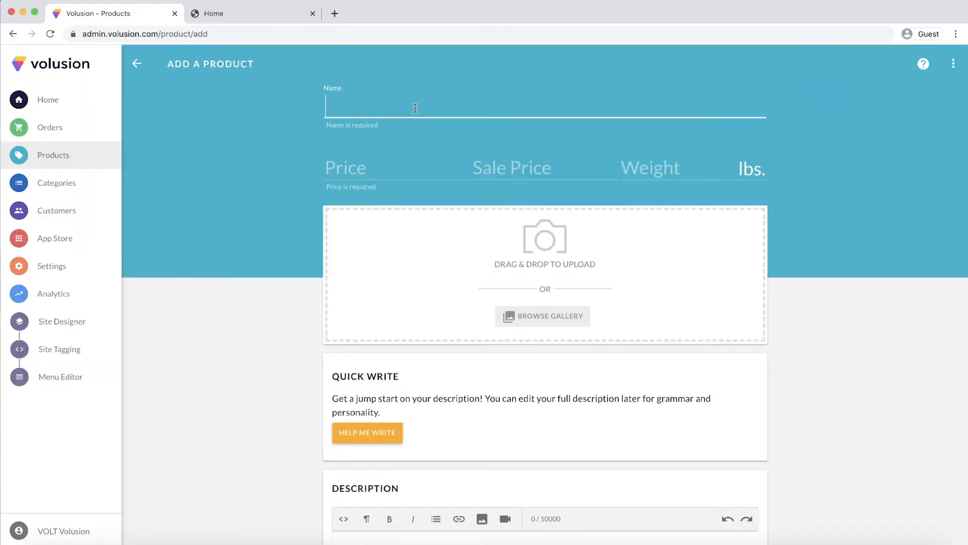
text(T)
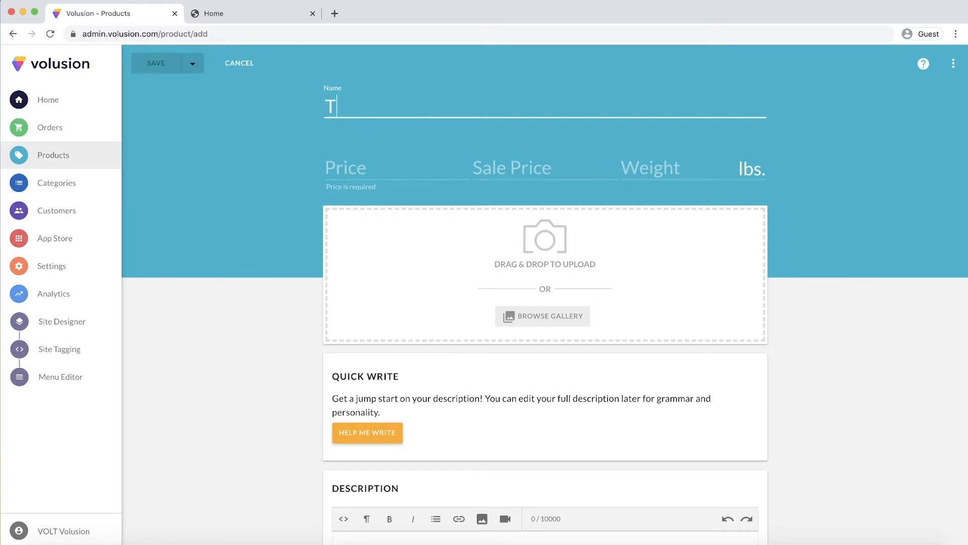
text(ERRAN RUNNER)
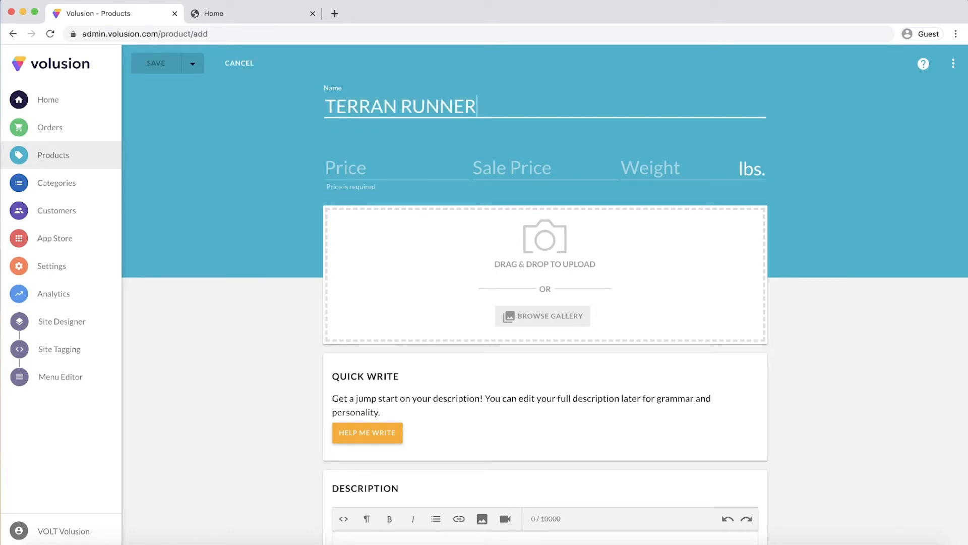
- Set the product's price to $69.99, its sale price to $64.99 and its weight to 2 lbs
key(Tab)
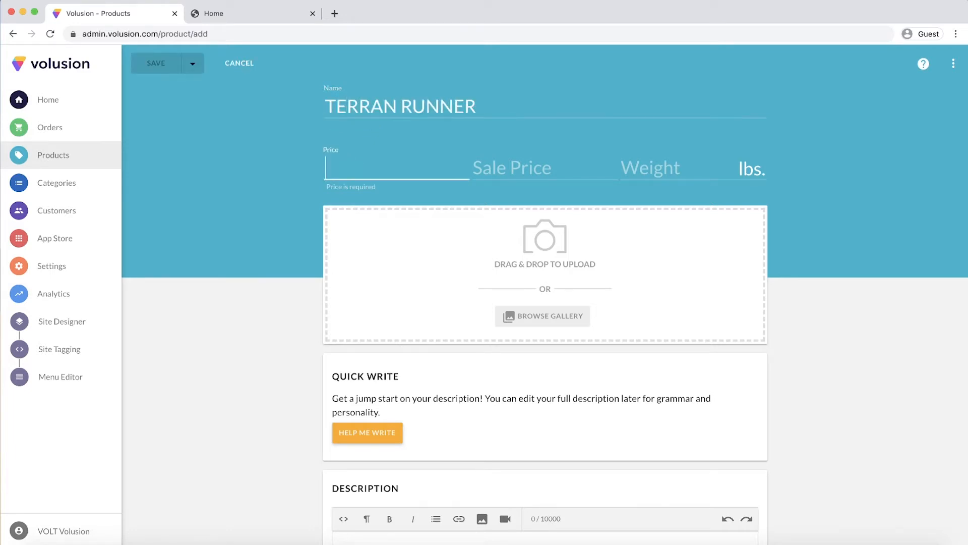
text(69.99)
key(Tab)
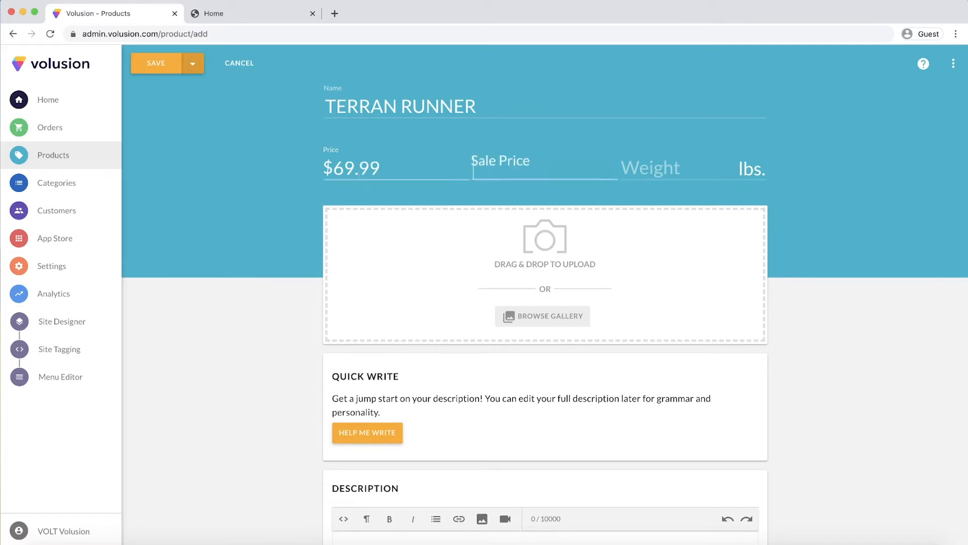
text(64.99)
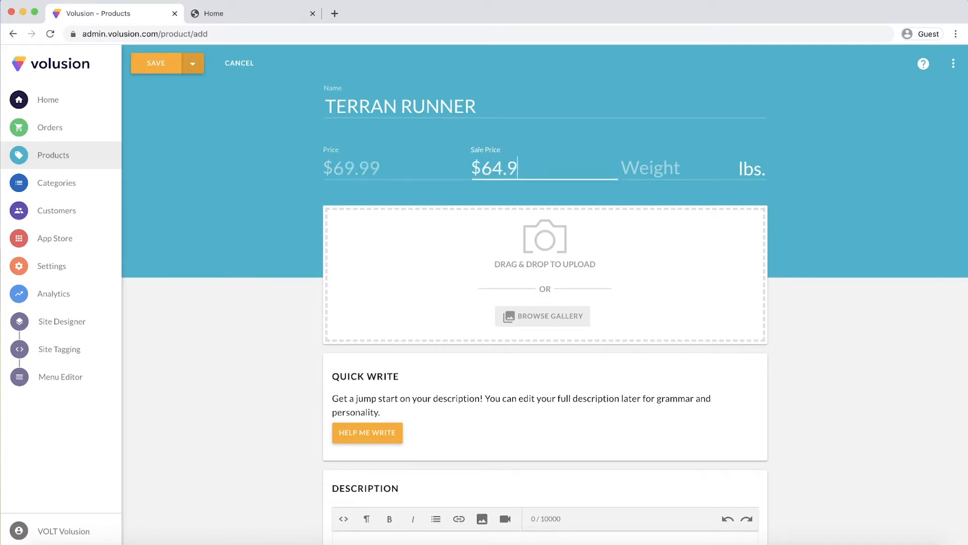
key(Tab)
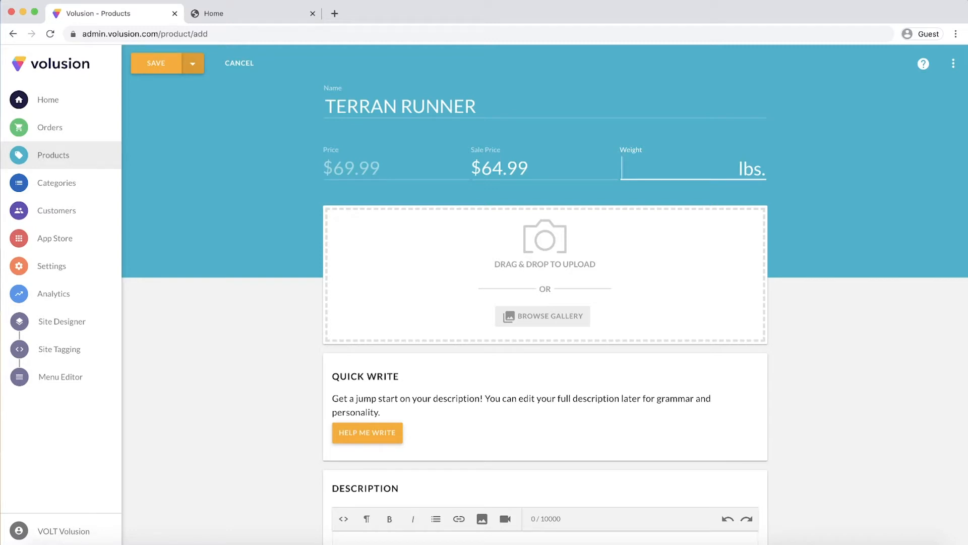
text(2)
- Add the second-row image of the teal sneaker pair from the image gallery as the product photo
scroll(289, 198, down, 1)
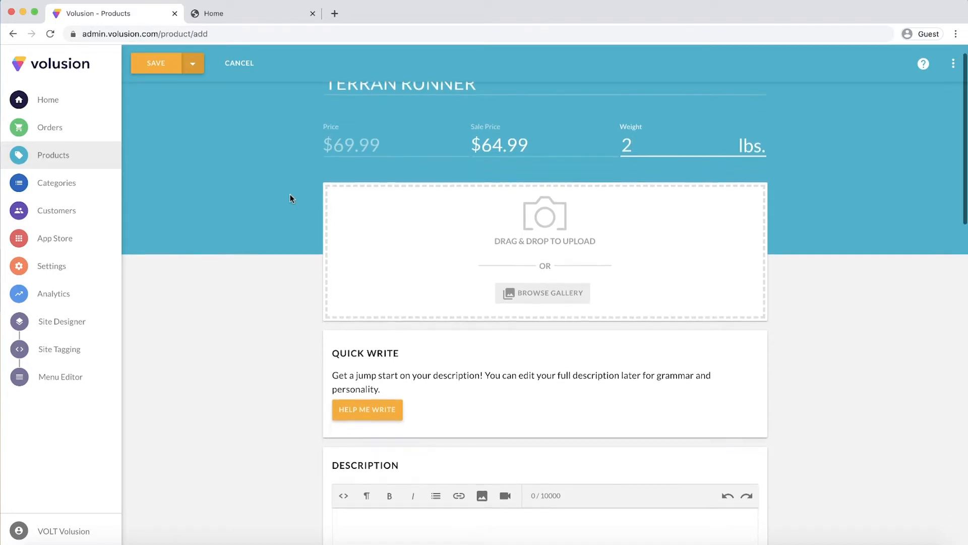
scroll(291, 197, down, 2)
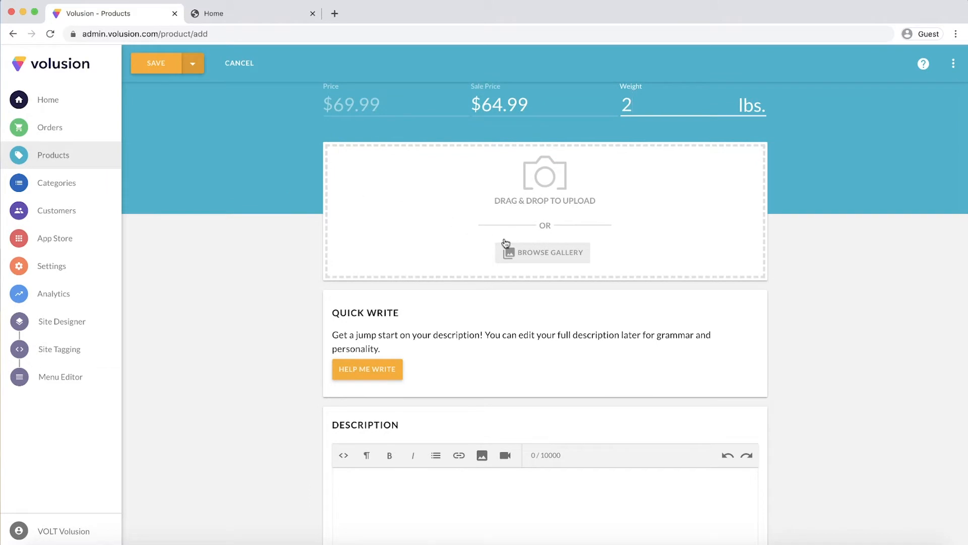
click(525, 253)
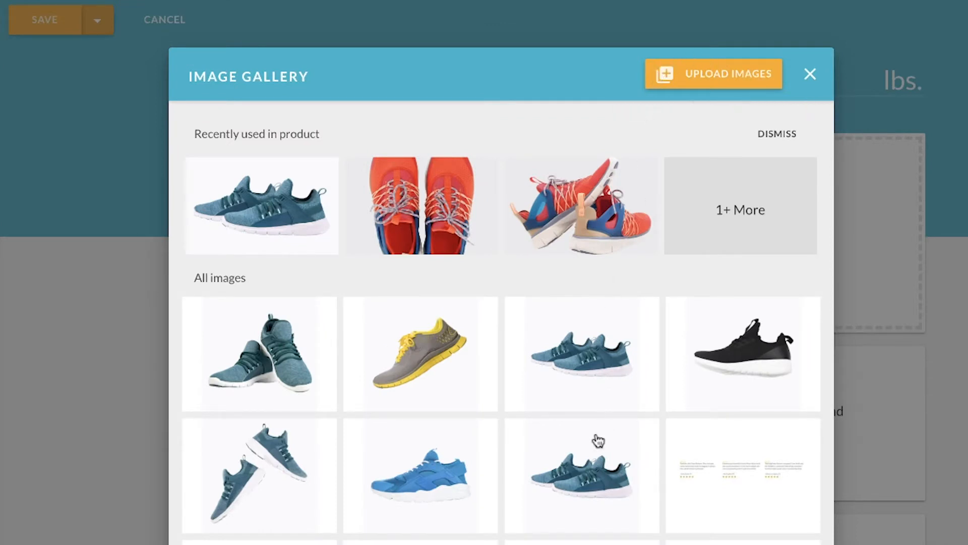
click(591, 478)
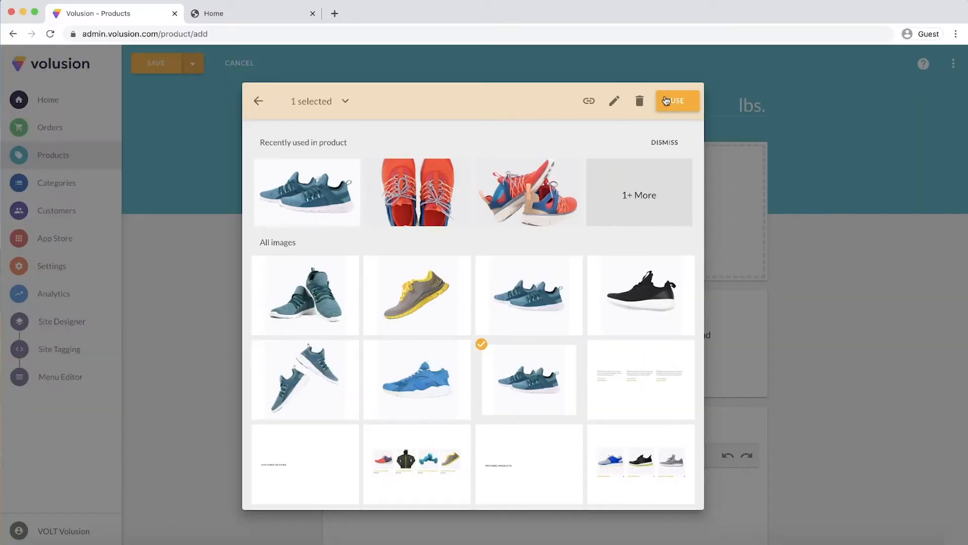
click(667, 100)
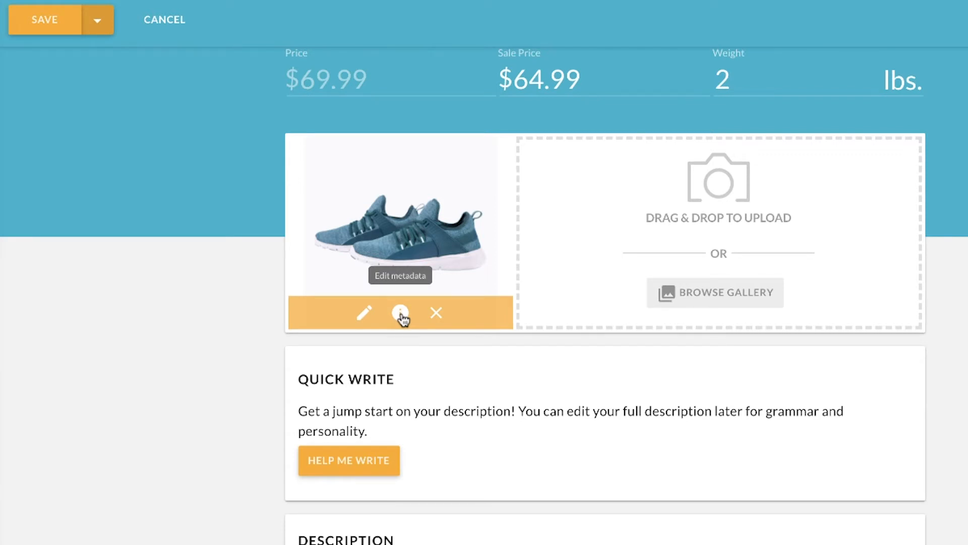
- Enter the product description "Rack up the miles with this stability shoe. Enjoy the cushion and arch support." and view its HTML source
scroll(401, 315, down, 5)
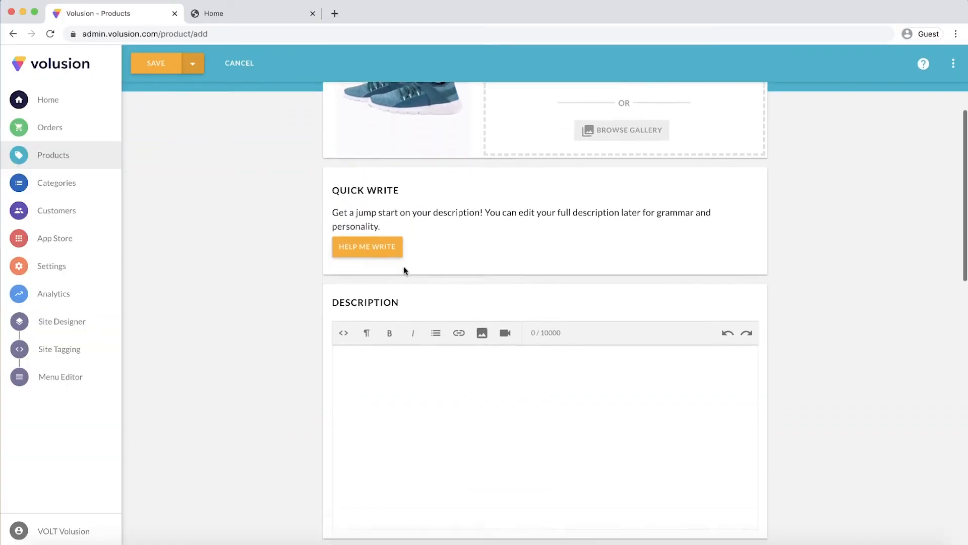
scroll(403, 267, down, 2)
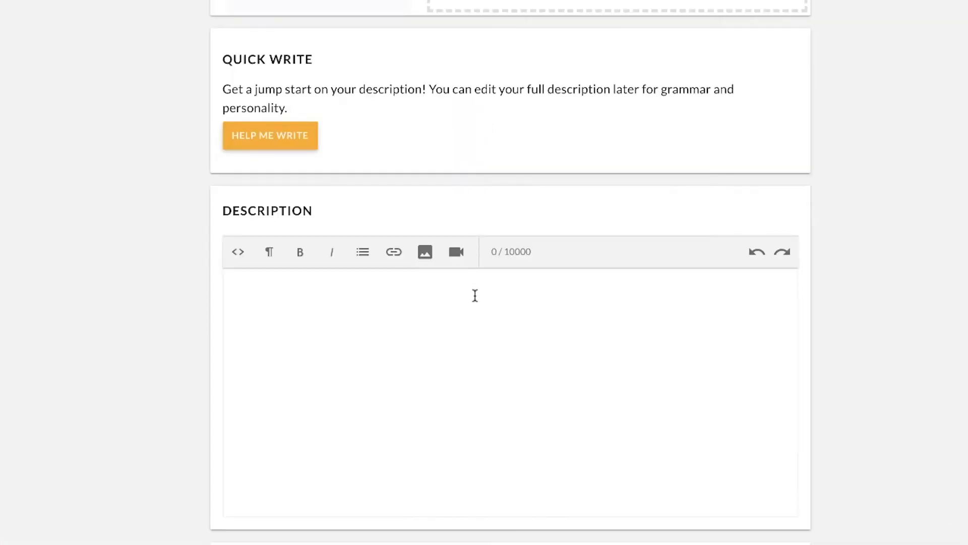
click(516, 339)
text(Rack up the)
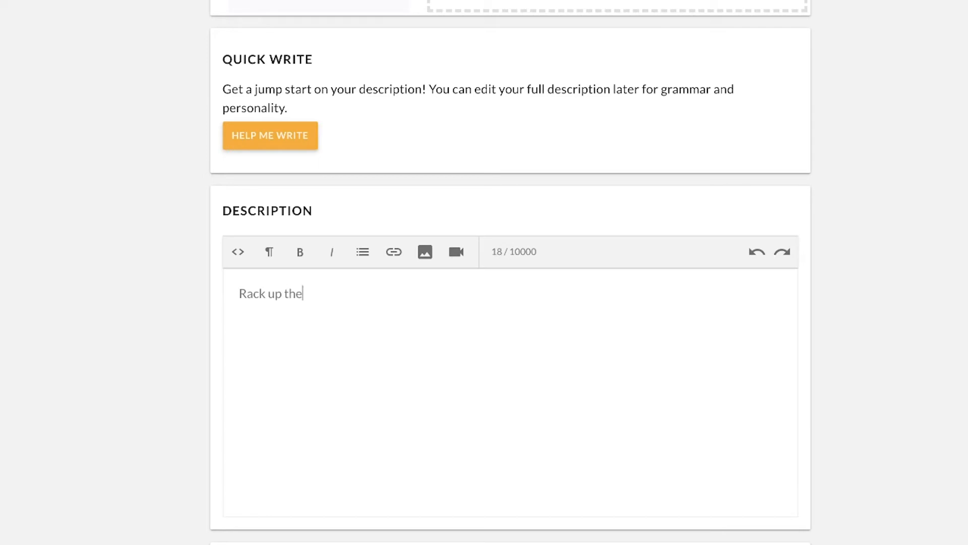
text( miles with this s)
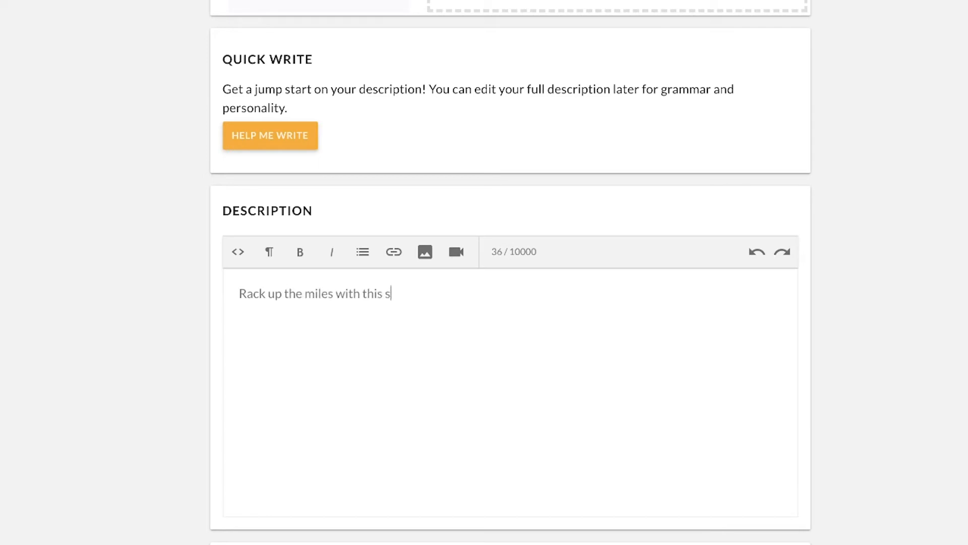
text(tability sho)
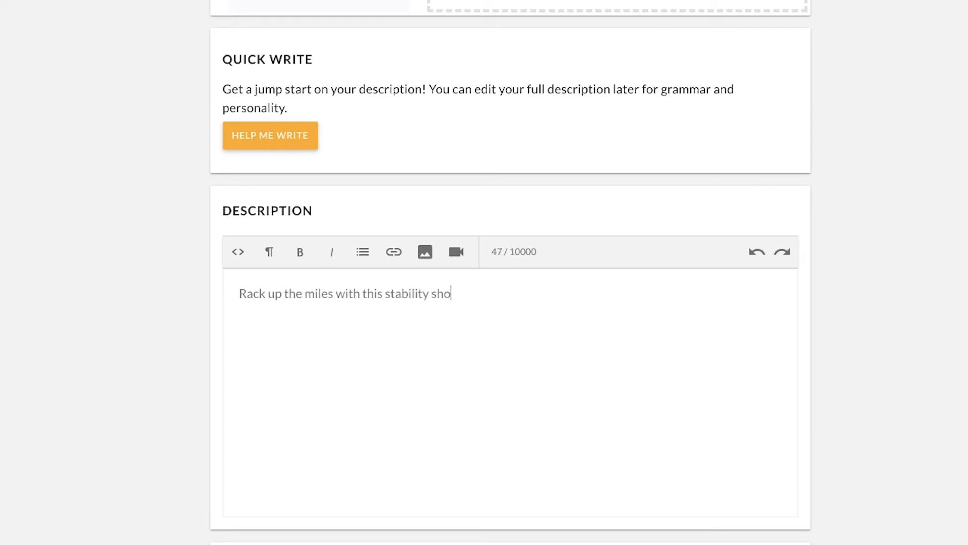
text(e. Enjoy the cushion and )
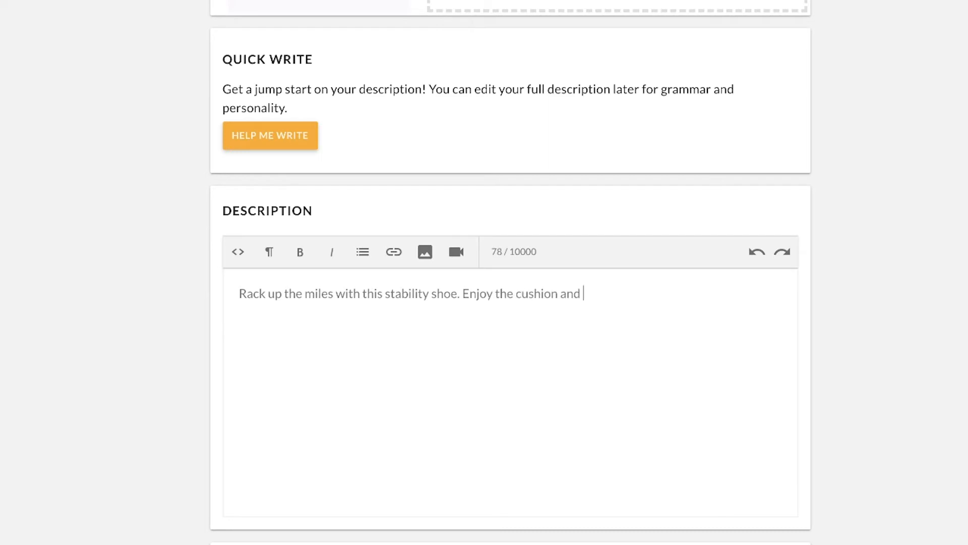
text(arch support.)
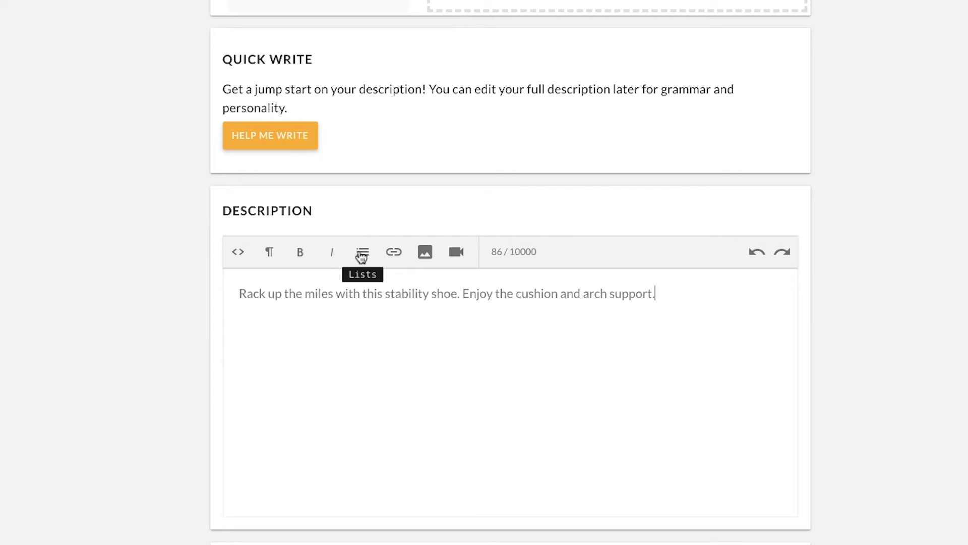
click(244, 258)
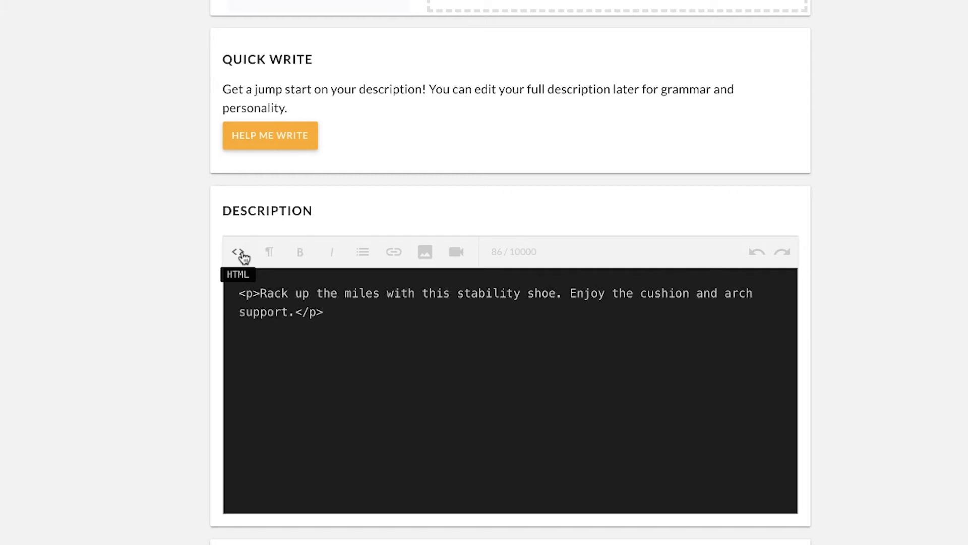
click(243, 254)
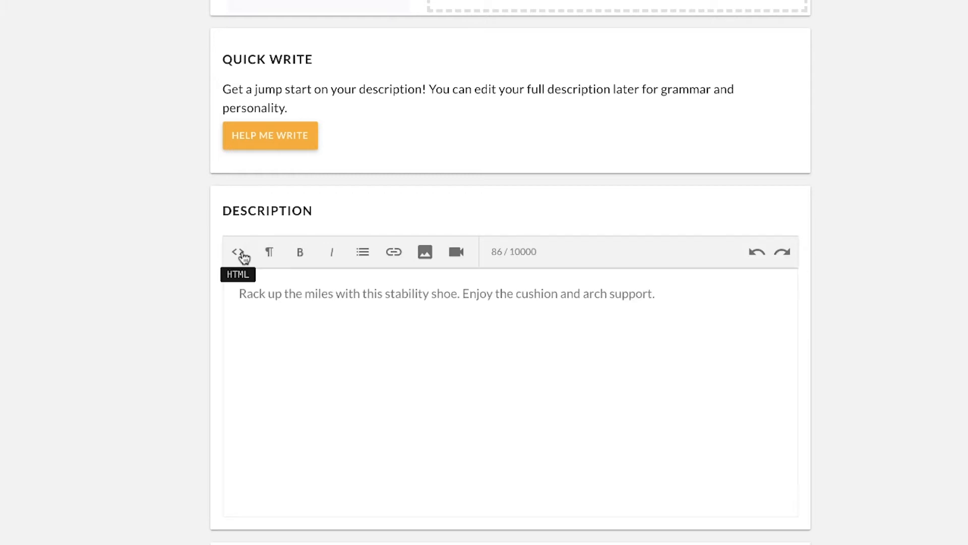
- Assign the product to the existing RUNNING SHOES category
scroll(263, 413, down, 5)
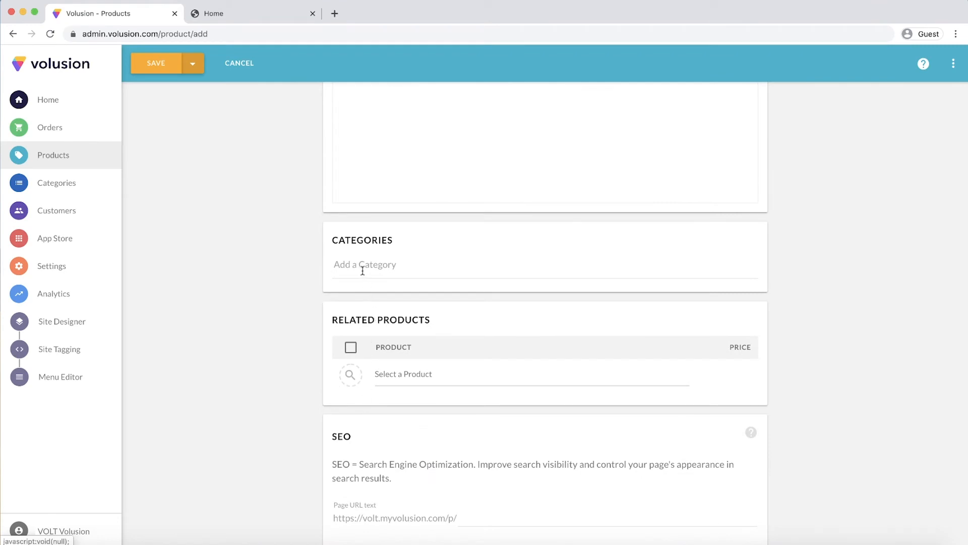
click(362, 270)
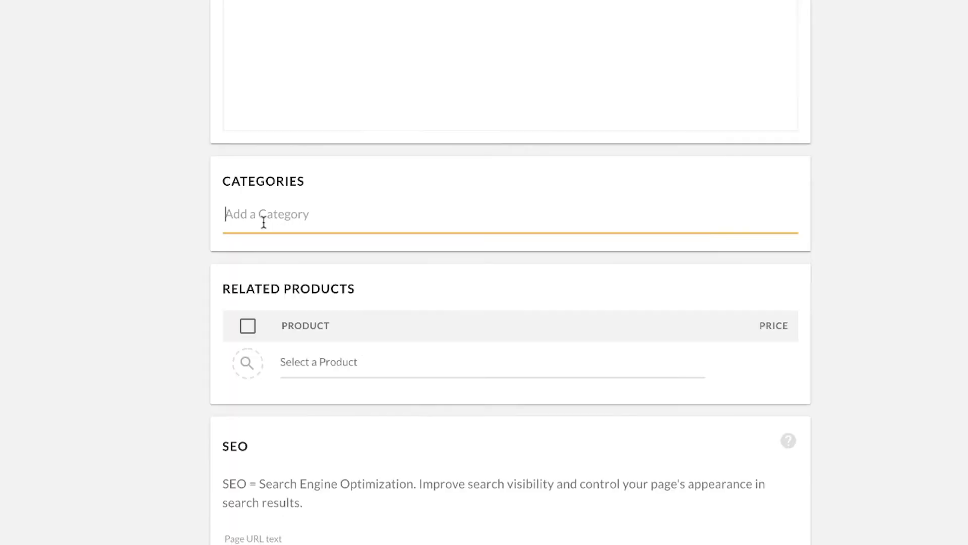
text(ru)
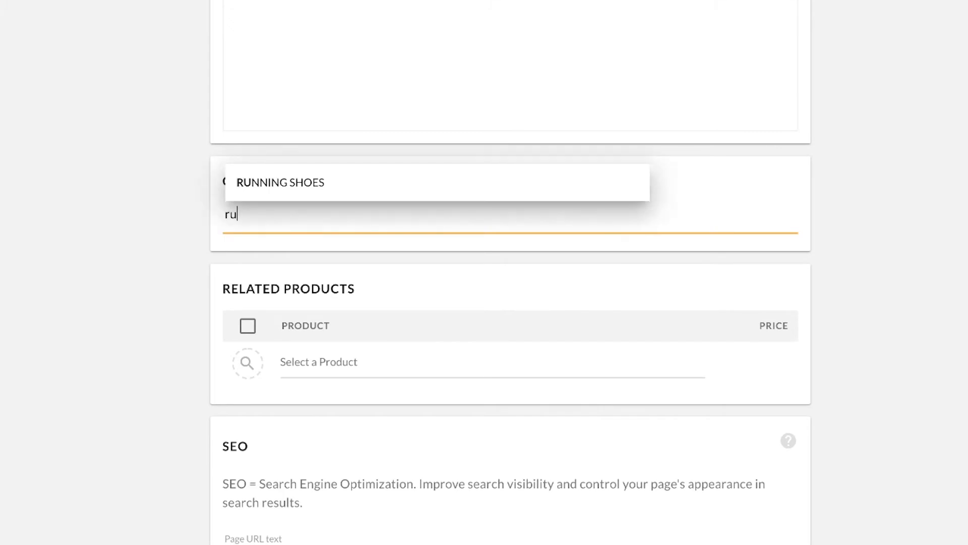
text(nn)
click(304, 192)
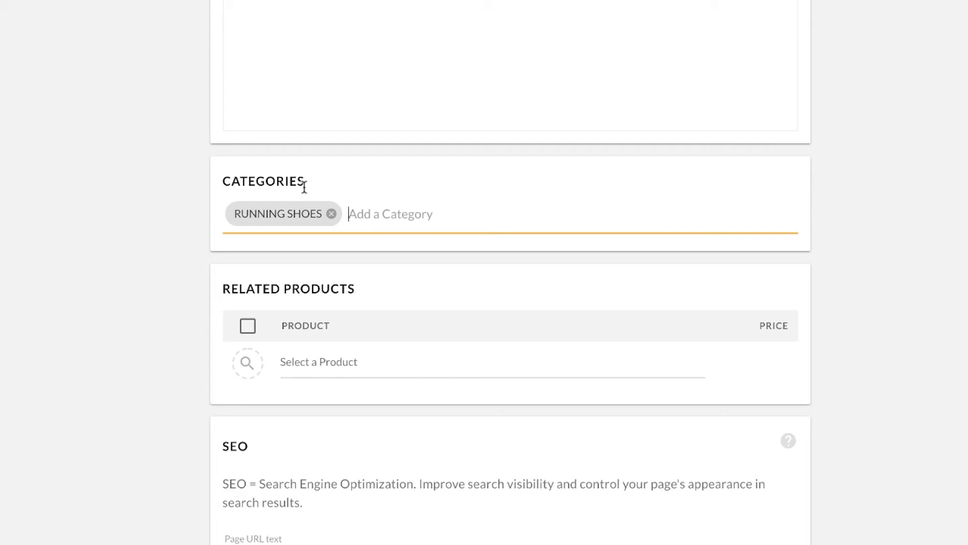
- Create a new category called STABILITY SHOES and assign the product to it
text(STA)
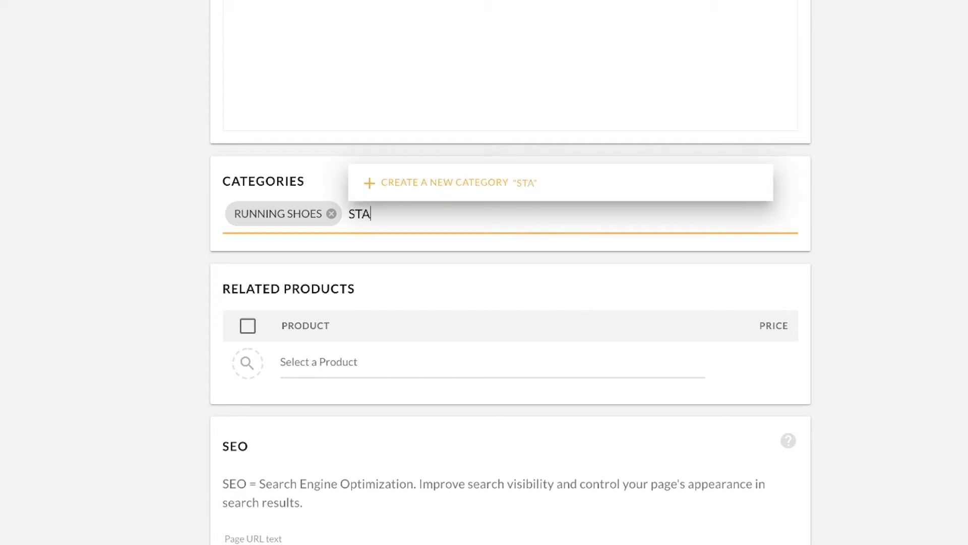
text(BILITY SHOES)
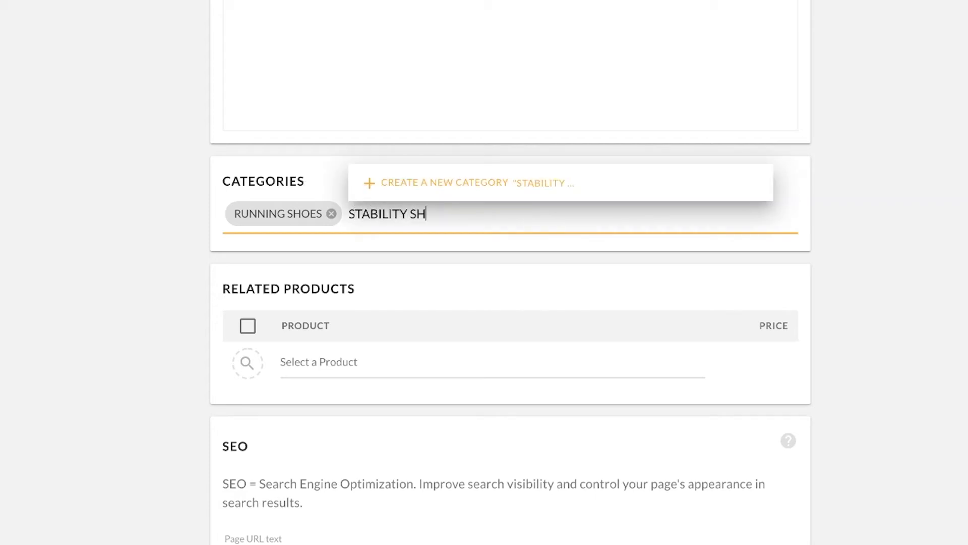
click(403, 185)
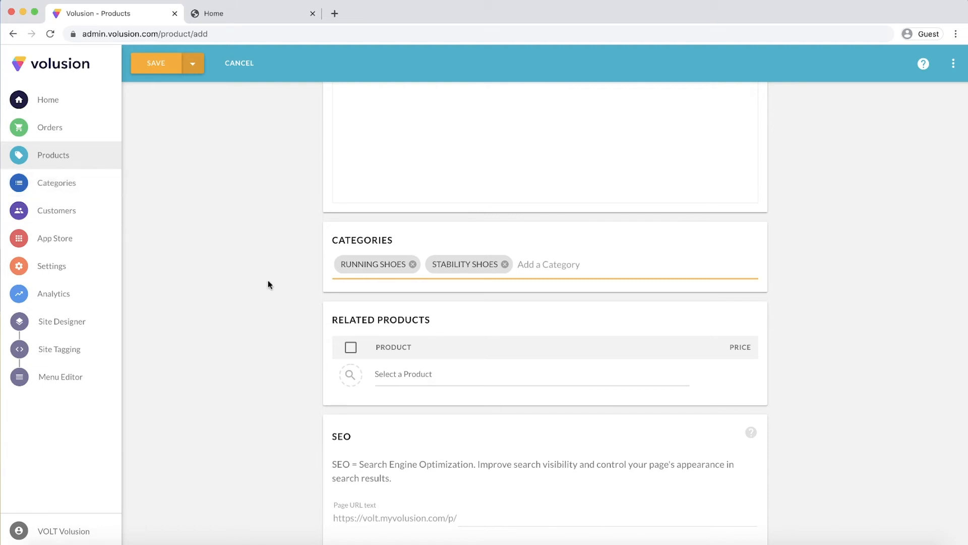
- Add JELLY ZOOM RUNNER as a related product and select all entries in the related products list
scroll(268, 281, down, 2)
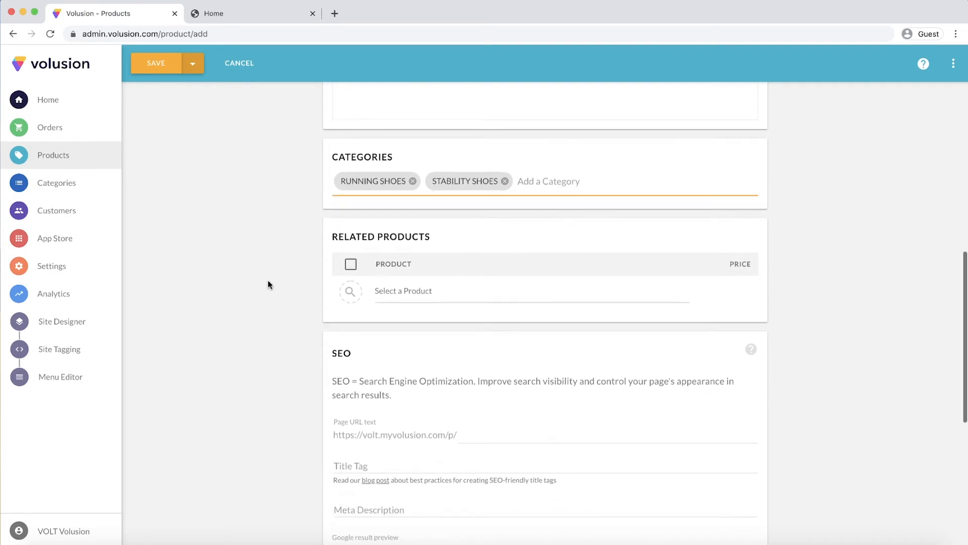
scroll(267, 283, down, 2)
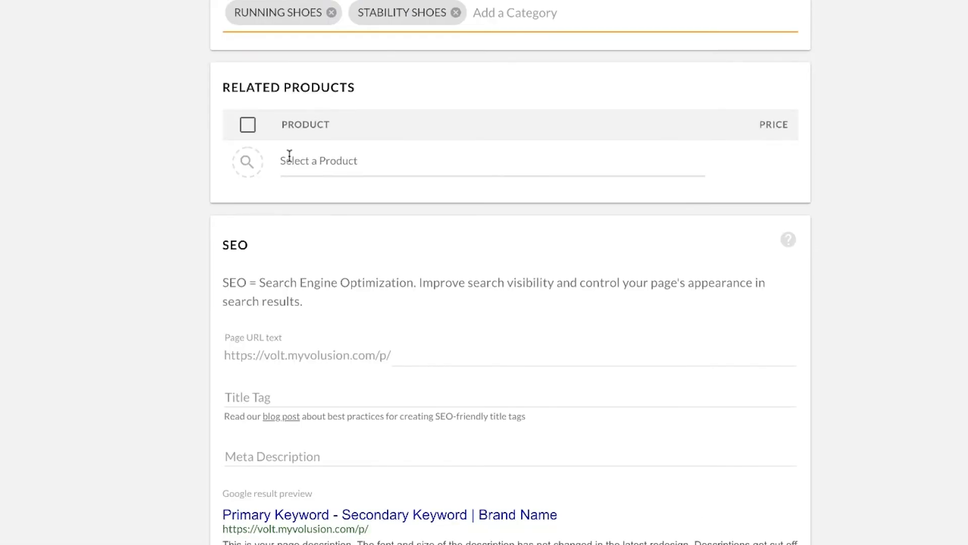
click(289, 158)
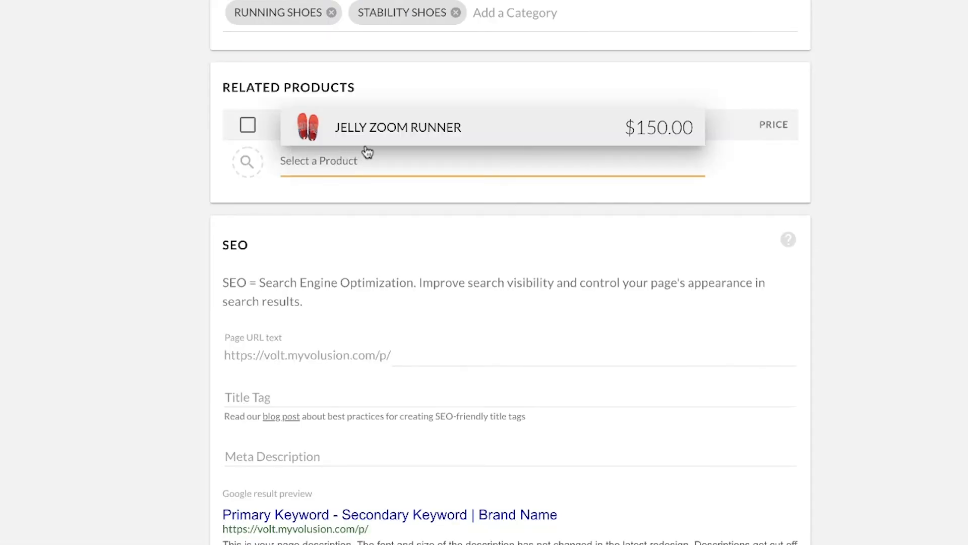
click(304, 140)
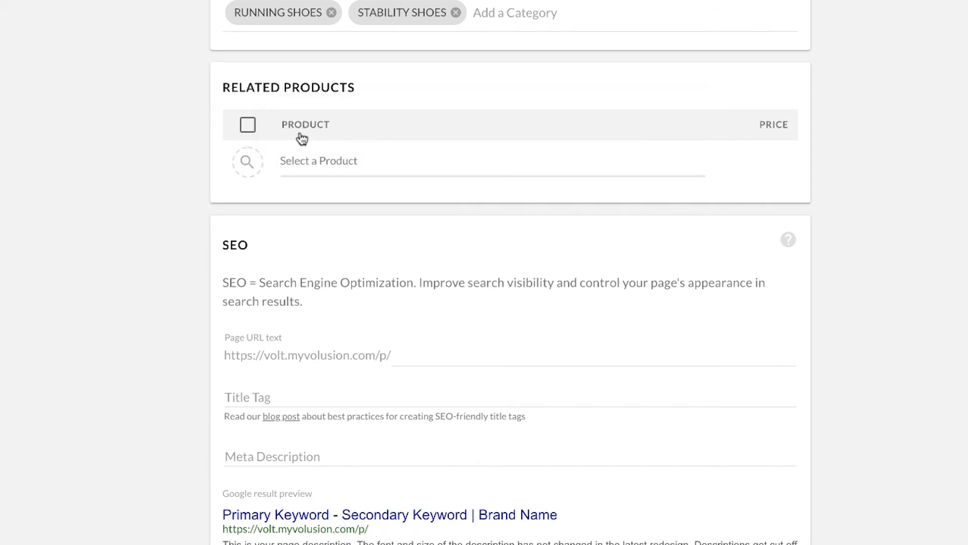
click(251, 127)
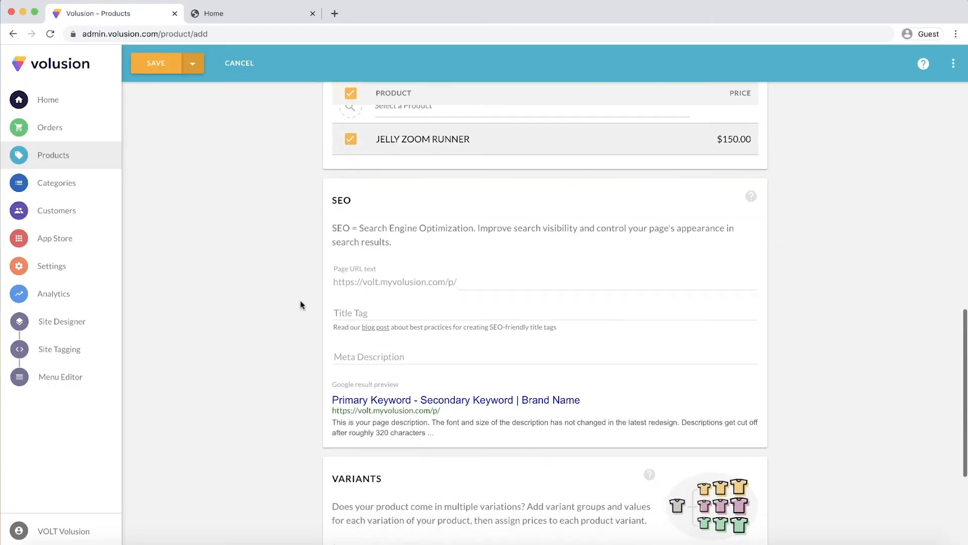
- Set the product's SEO page URL text to terran-runner and its title tag to Terran Runner
scroll(180, 264, down, 2)
scroll(301, 301, down, 1)
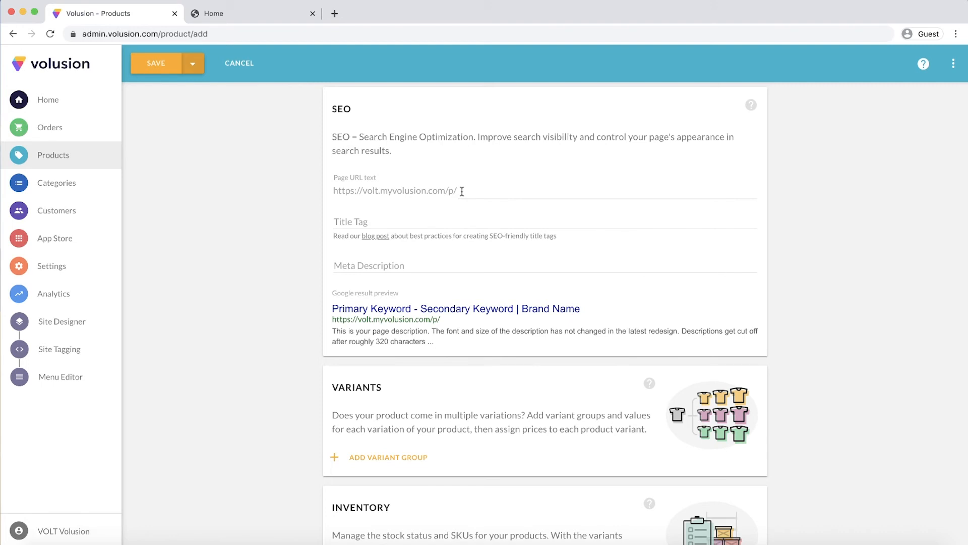
click(462, 192)
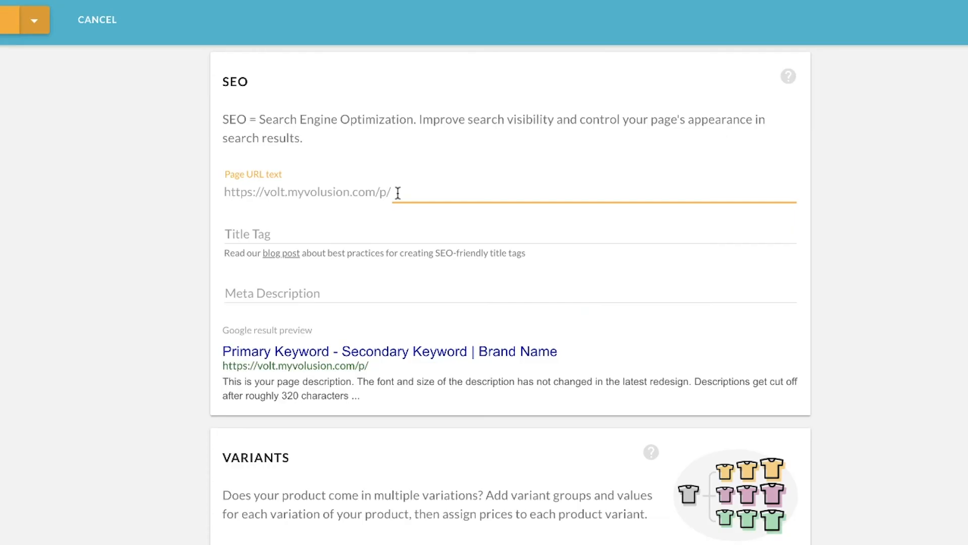
text(terran-runner)
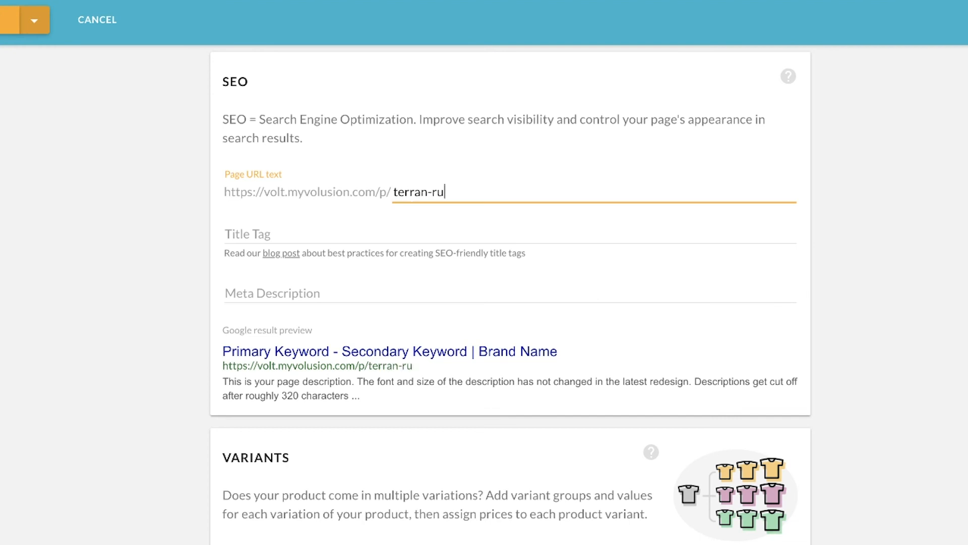
key(Tab)
text(T)
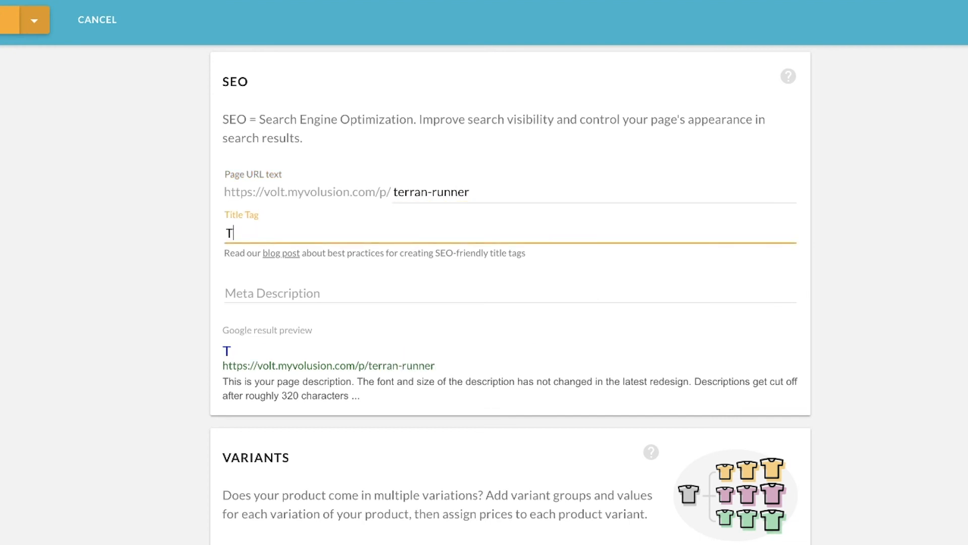
text(erran Runner)
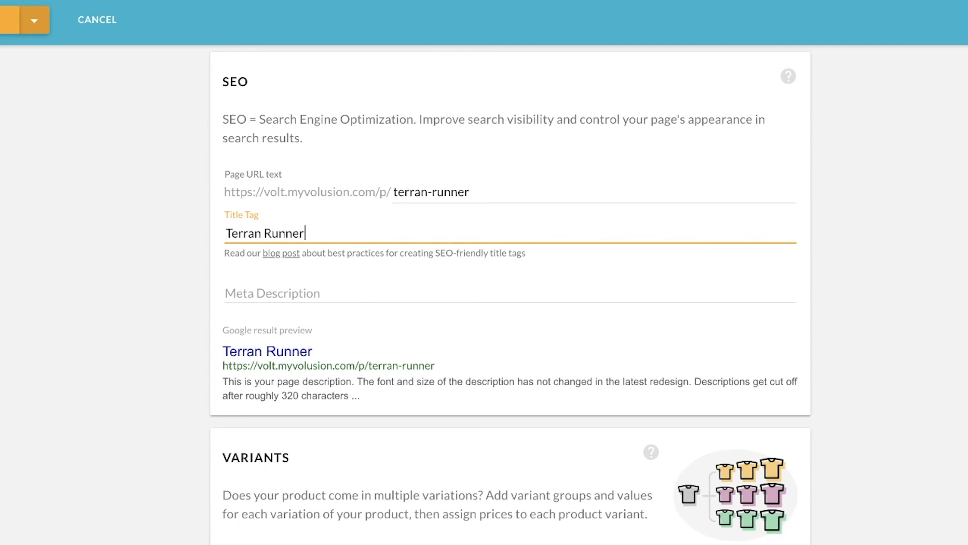
- Enter "All-terrain stability shoe." as the product's meta description
key(Tab)
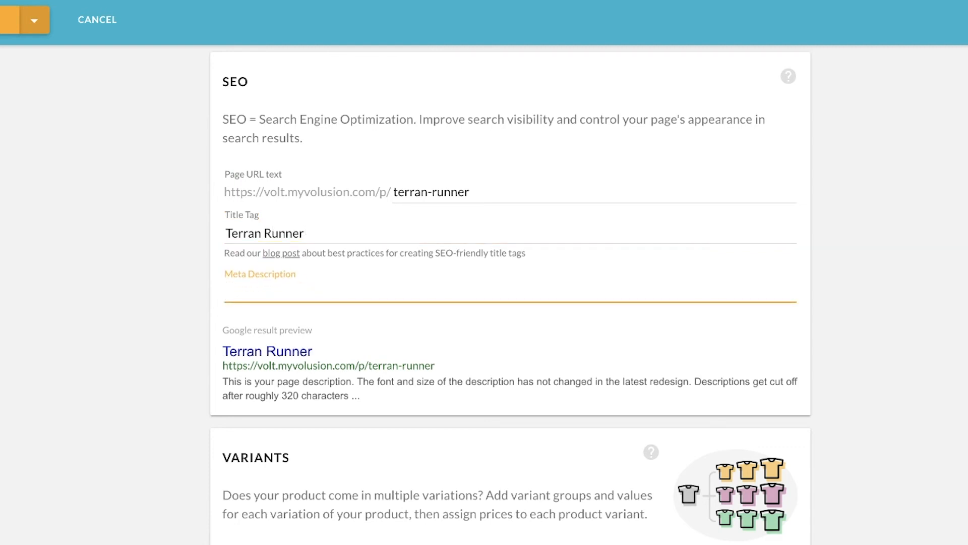
text(A)
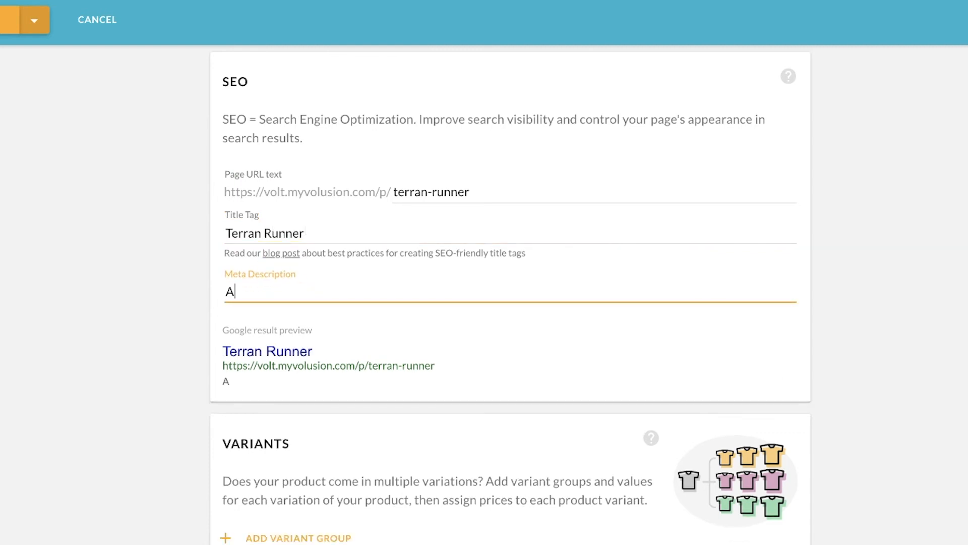
text(ll-terrain stability sh)
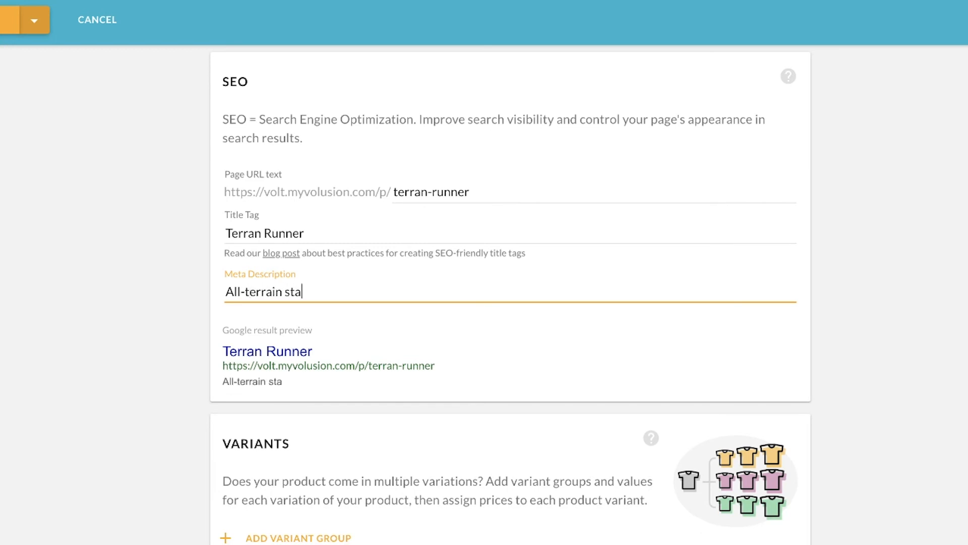
text(oe.)
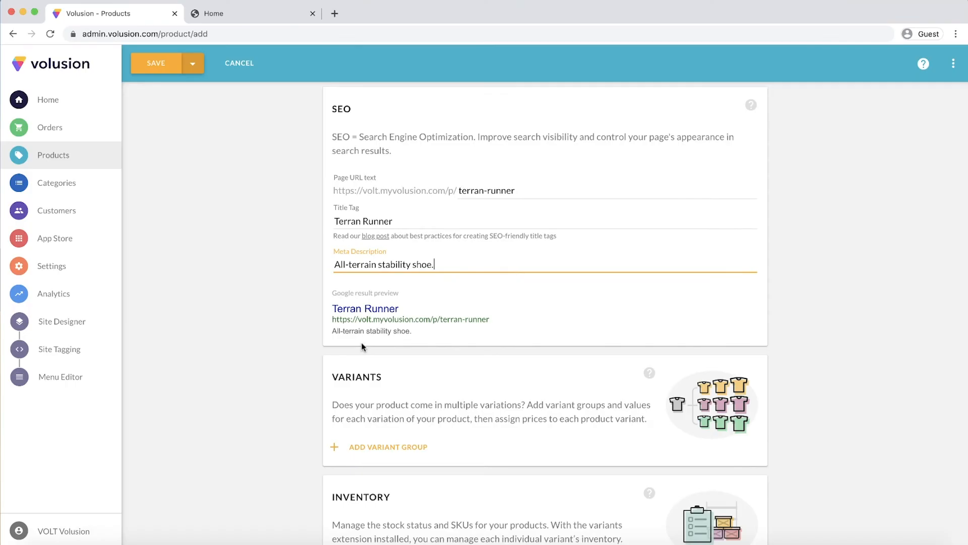
- Save the new product and view its additional actions for hiding, viewing, copying or removing it
scroll(263, 397, down, 3)
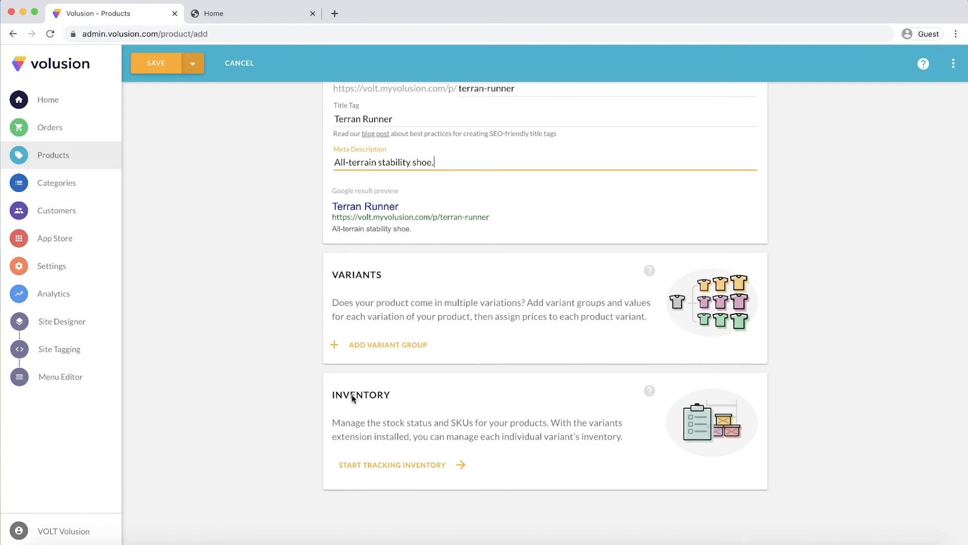
click(159, 64)
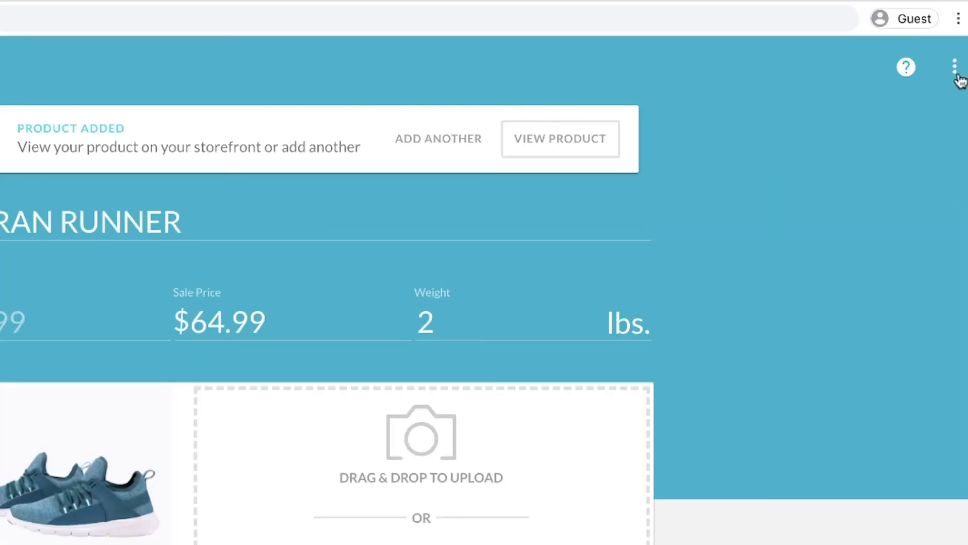
click(956, 73)
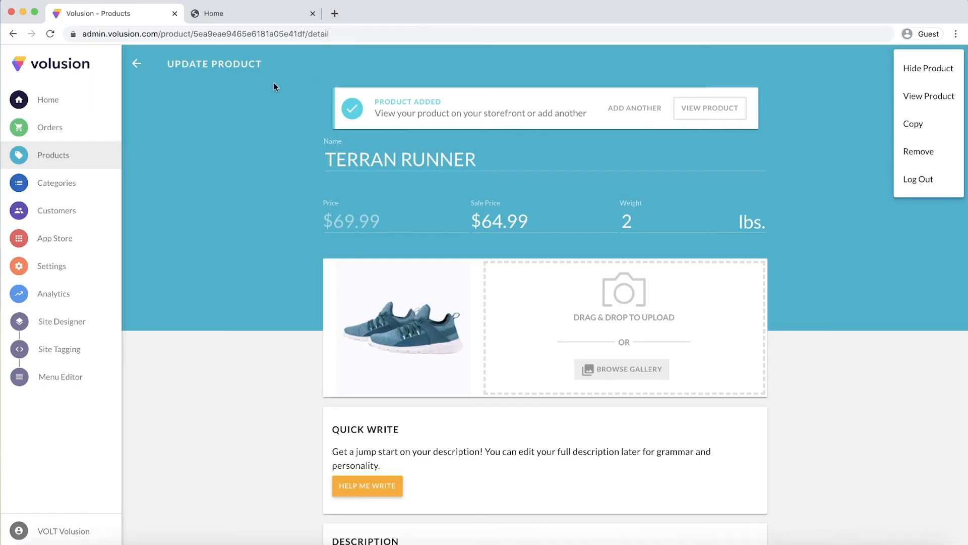
click(267, 85)
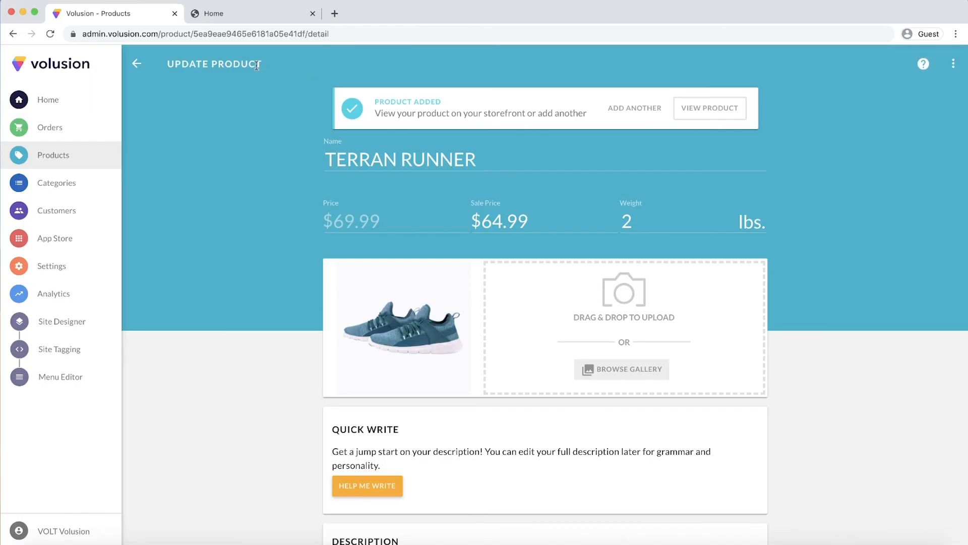
- Switch to the storefront, open the latest styles in RUNNING SHOES and add TERRAN RUNNER to the cart
click(234, 21)
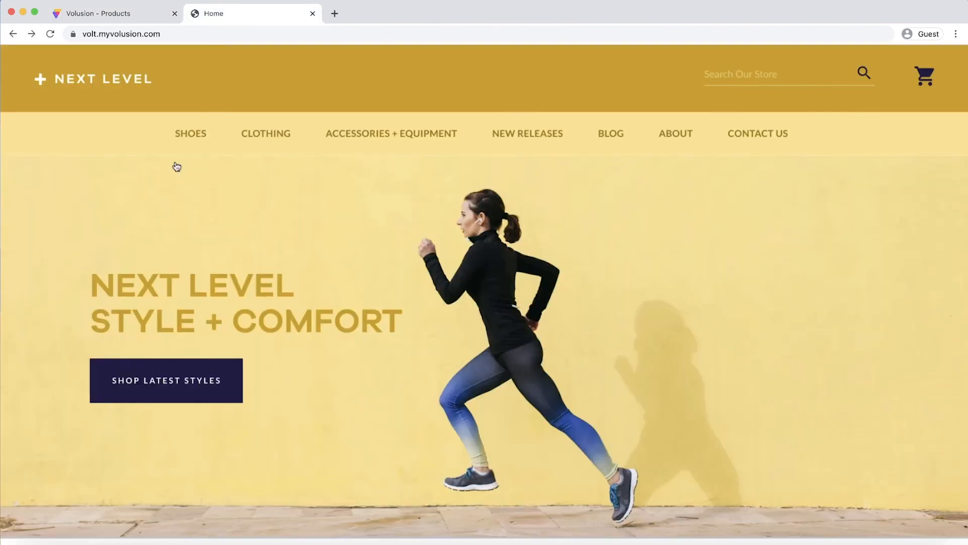
click(177, 385)
scroll(177, 384, down, 5)
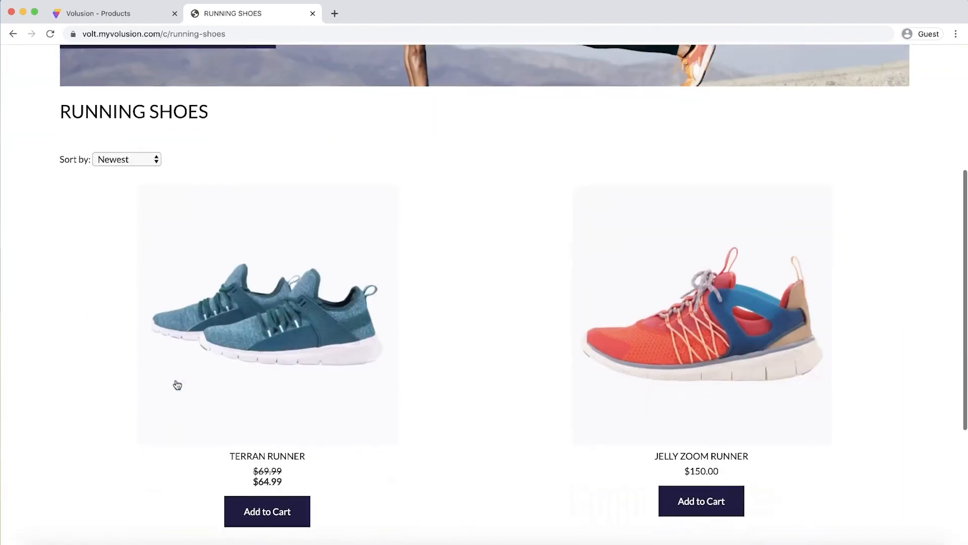
scroll(176, 384, down, 2)
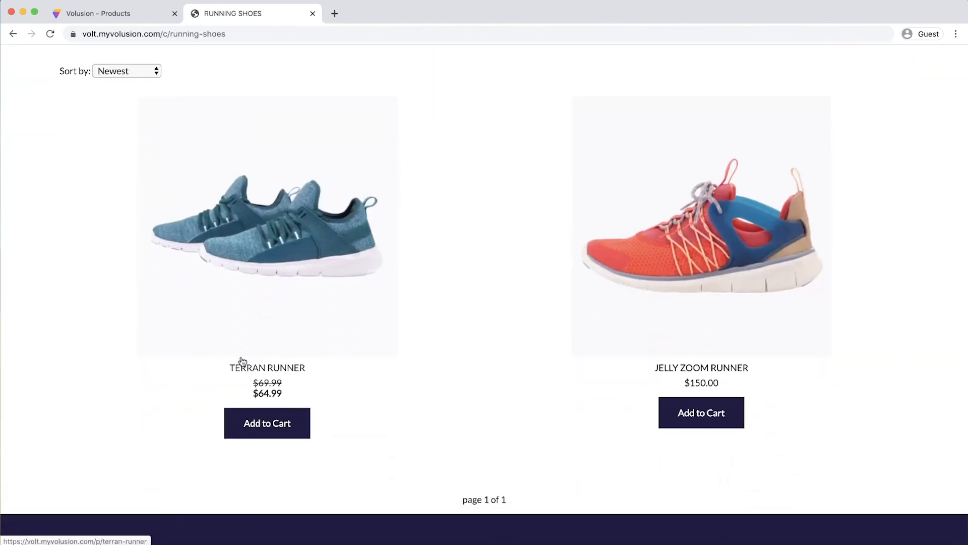
click(283, 424)
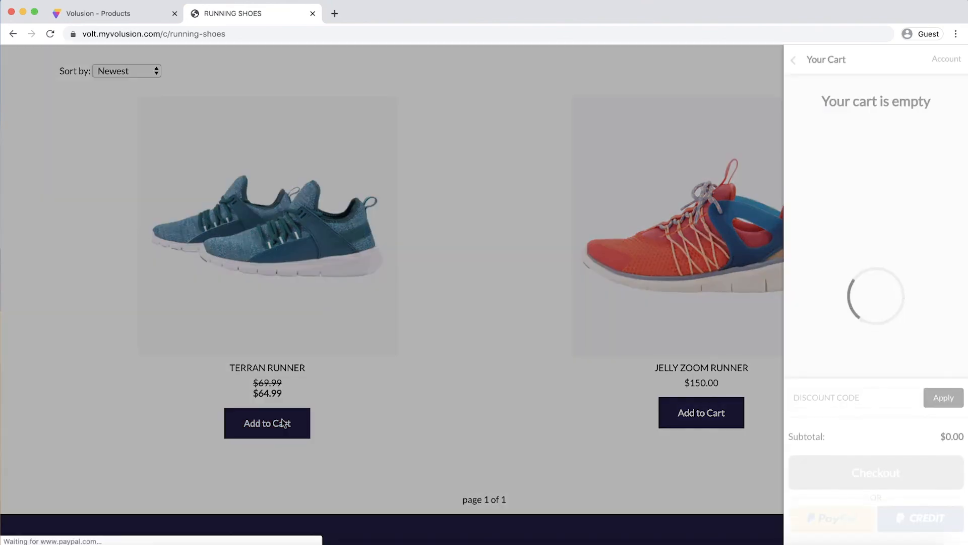